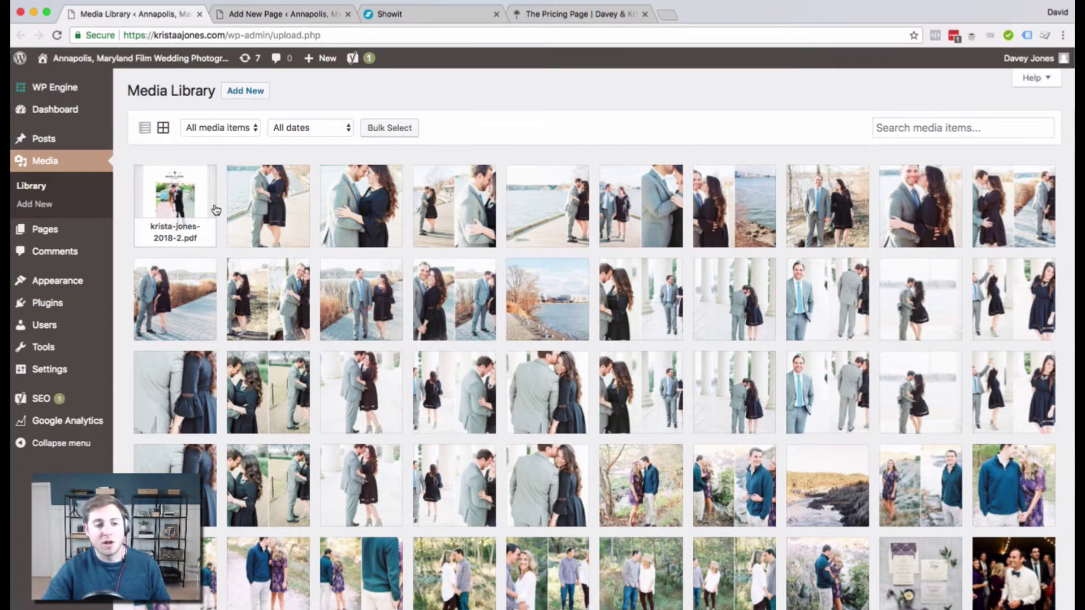
pyautogui.click(176, 197)
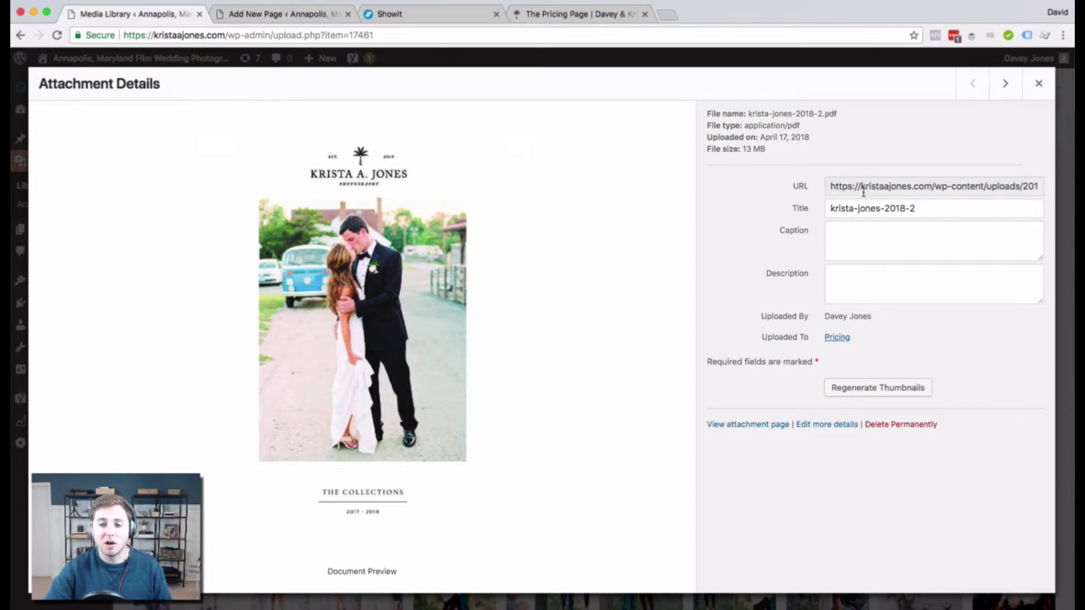
pyautogui.click(917, 186)
pyautogui.tripleClick(918, 186)
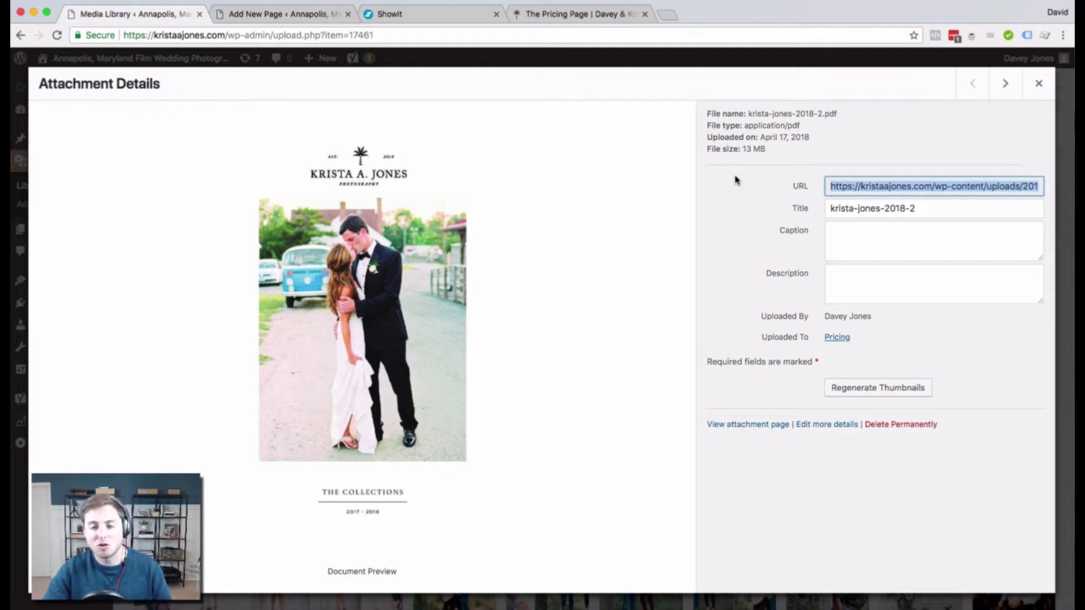
pyautogui.click(824, 426)
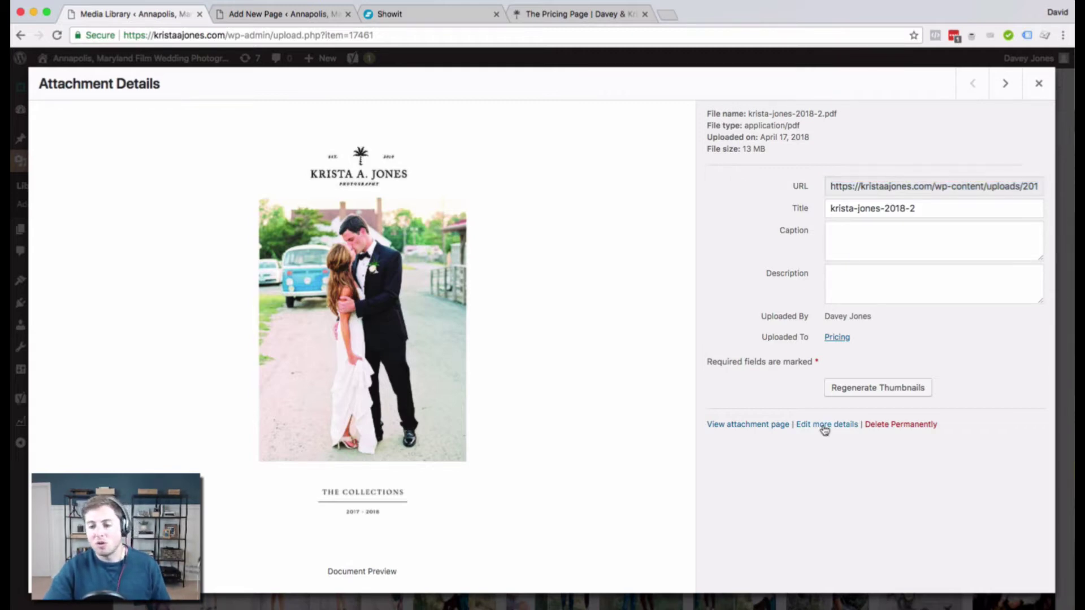
# Set Yoast SEO's advanced meta robots index to noindex on the PDF's Edit Media page.
pyautogui.click(823, 427)
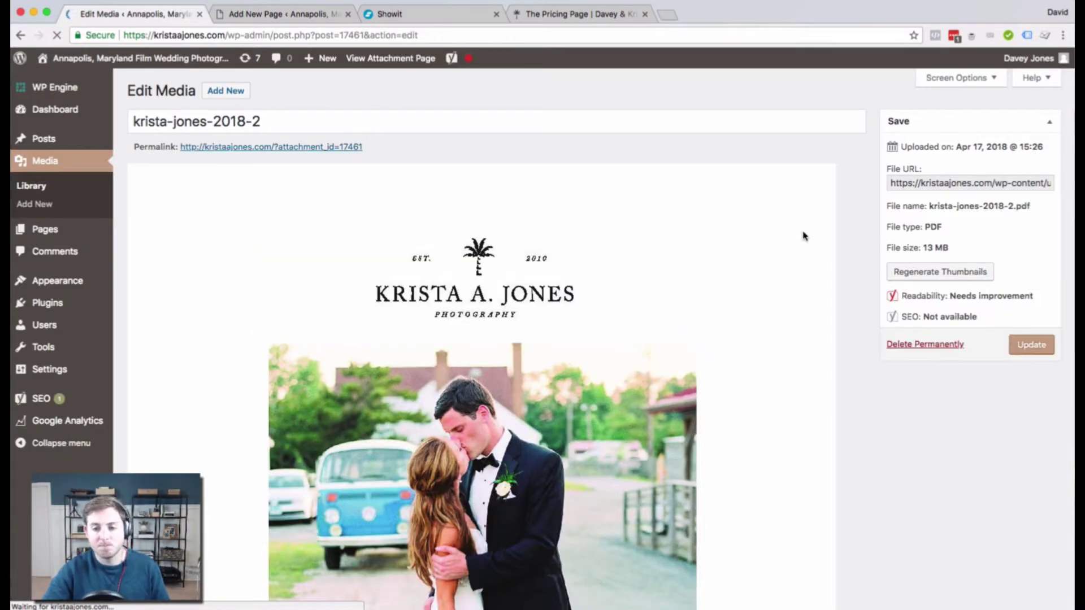
pyautogui.scroll(-5, 810, 233)
pyautogui.scroll(-5, 842, 221)
pyautogui.scroll(-8, 842, 221)
pyautogui.scroll(-3, 842, 221)
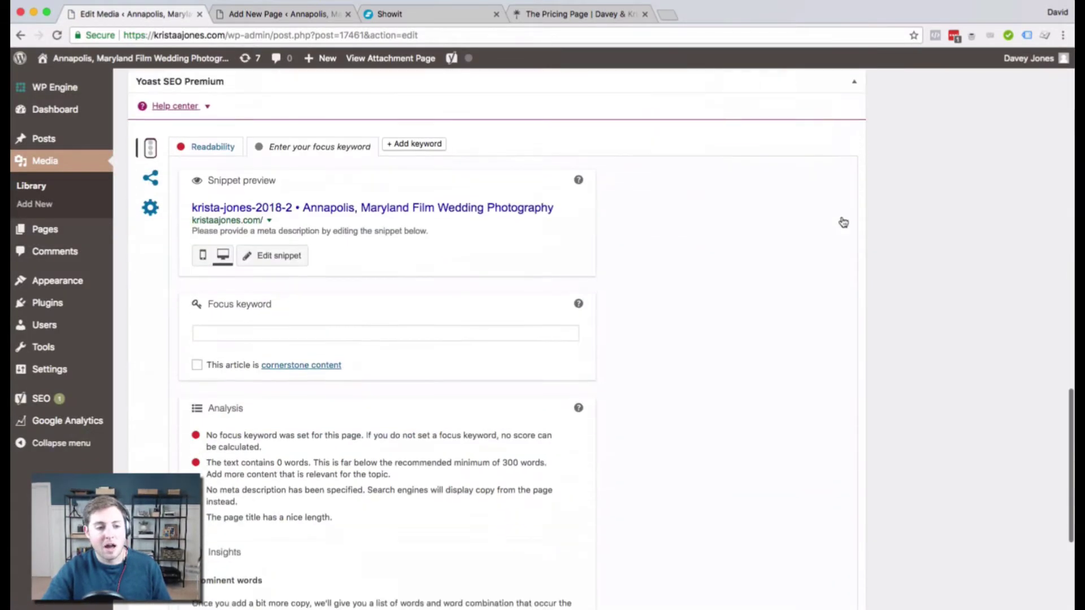
pyautogui.click(149, 203)
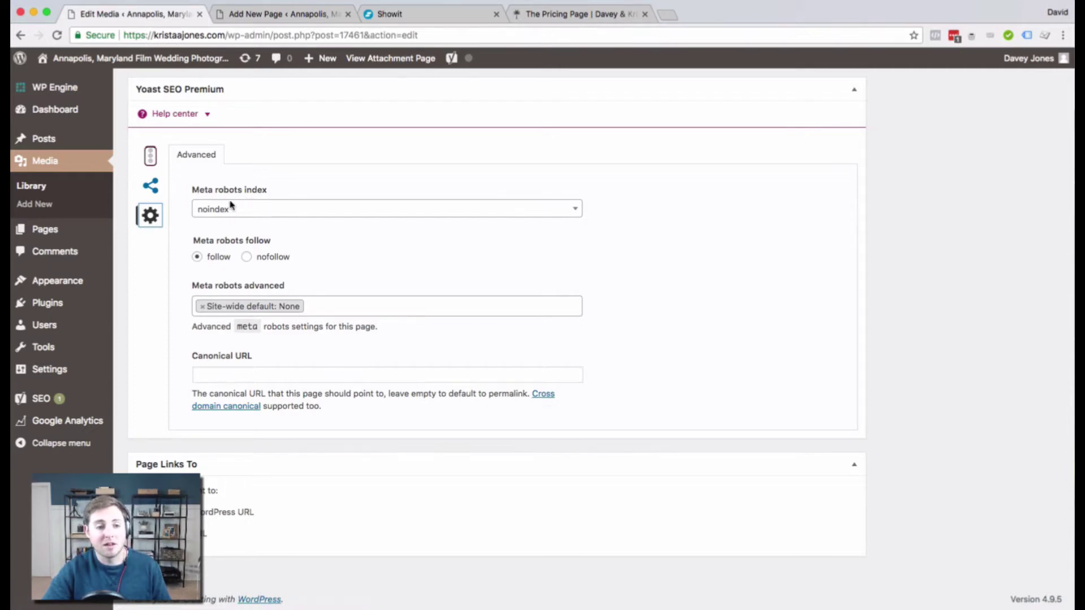
pyautogui.click(291, 212)
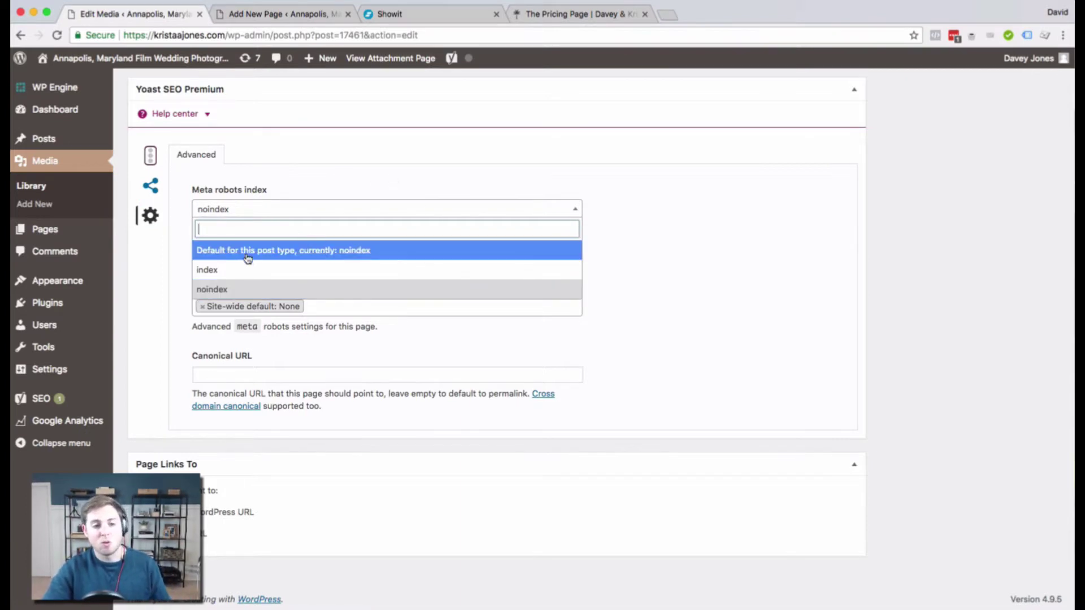
pyautogui.click(247, 290)
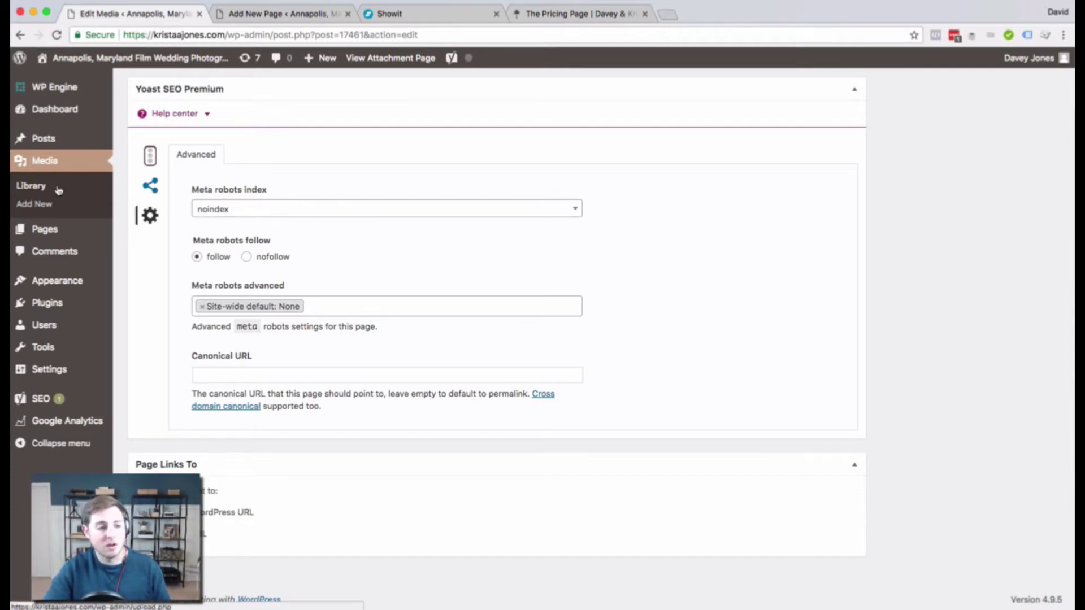
# Set the 'Pricing' page draft's visibility to password protected.
pyautogui.click(288, 14)
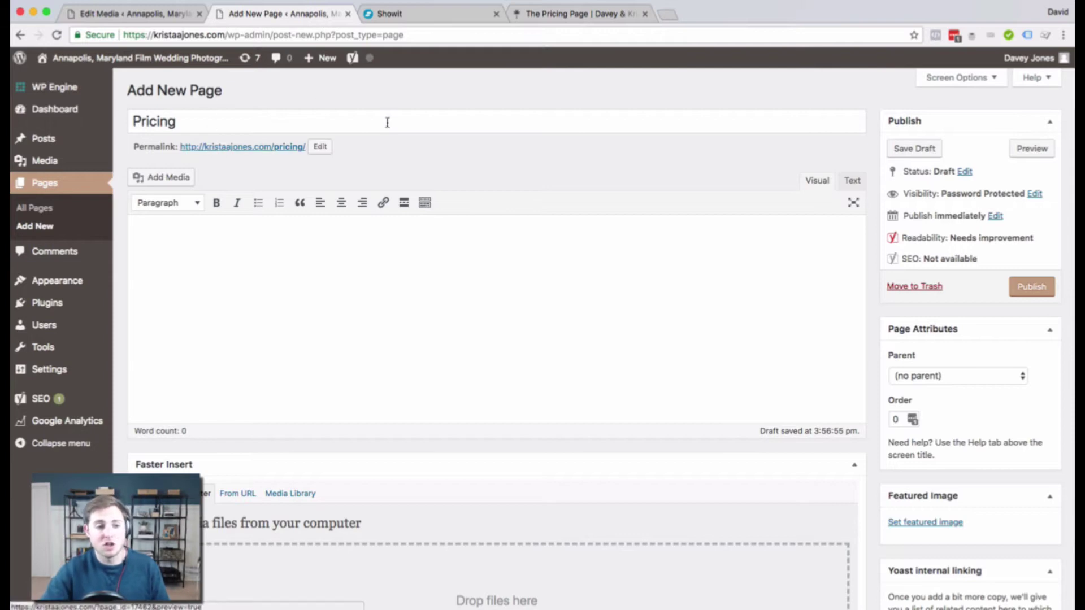
pyautogui.click(1034, 193)
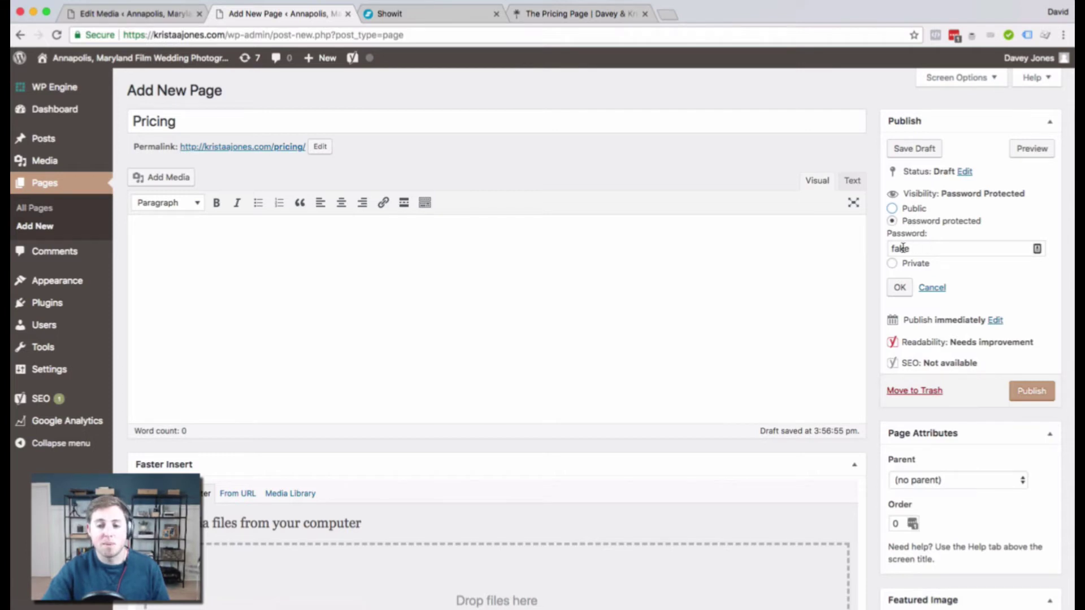
pyautogui.click(900, 288)
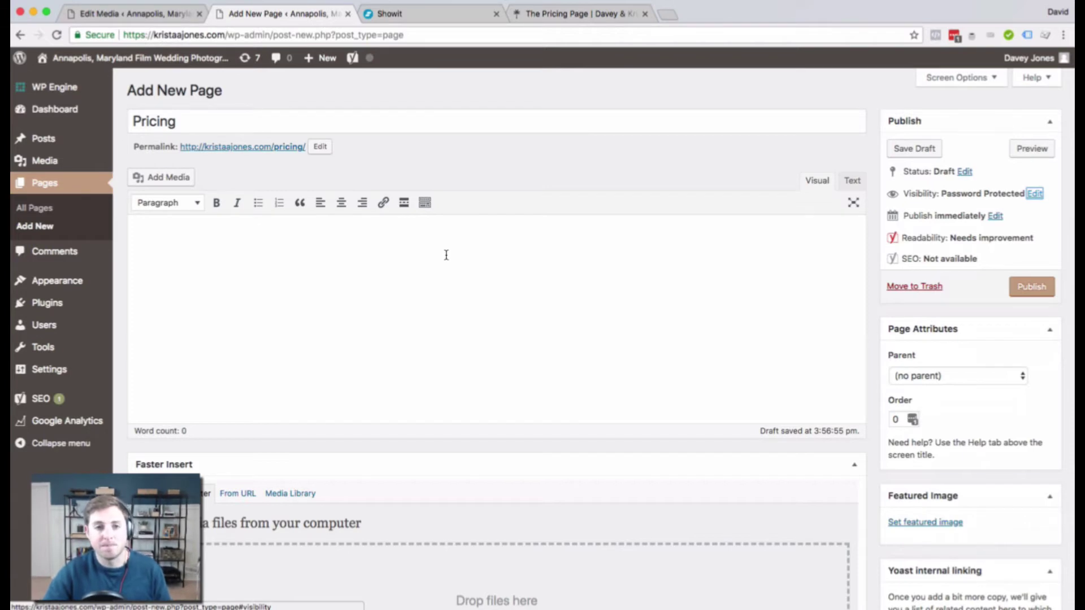
pyautogui.click(390, 14)
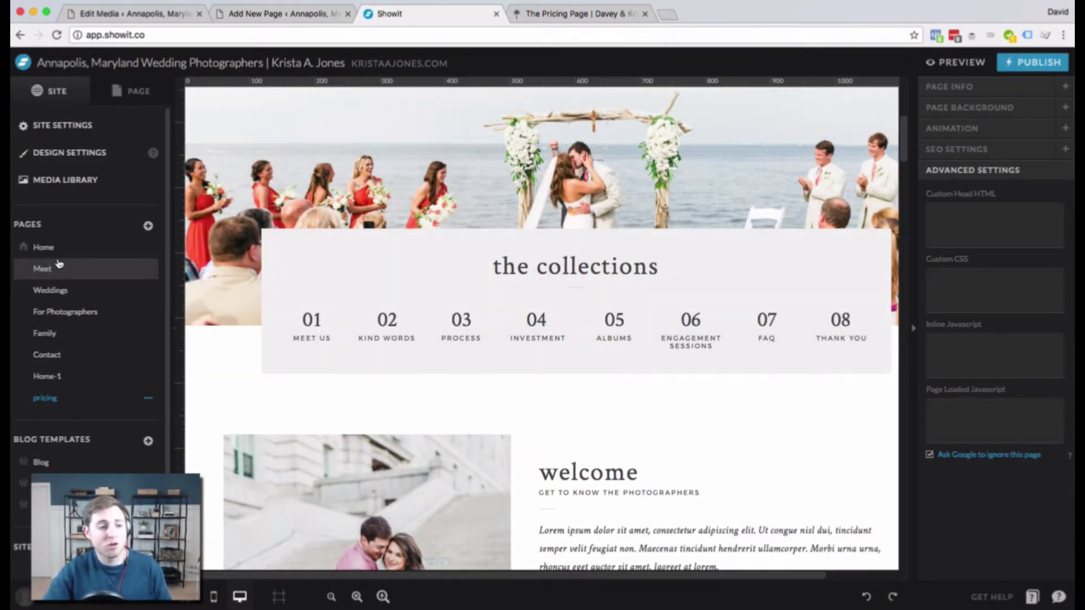
pyautogui.click(66, 181)
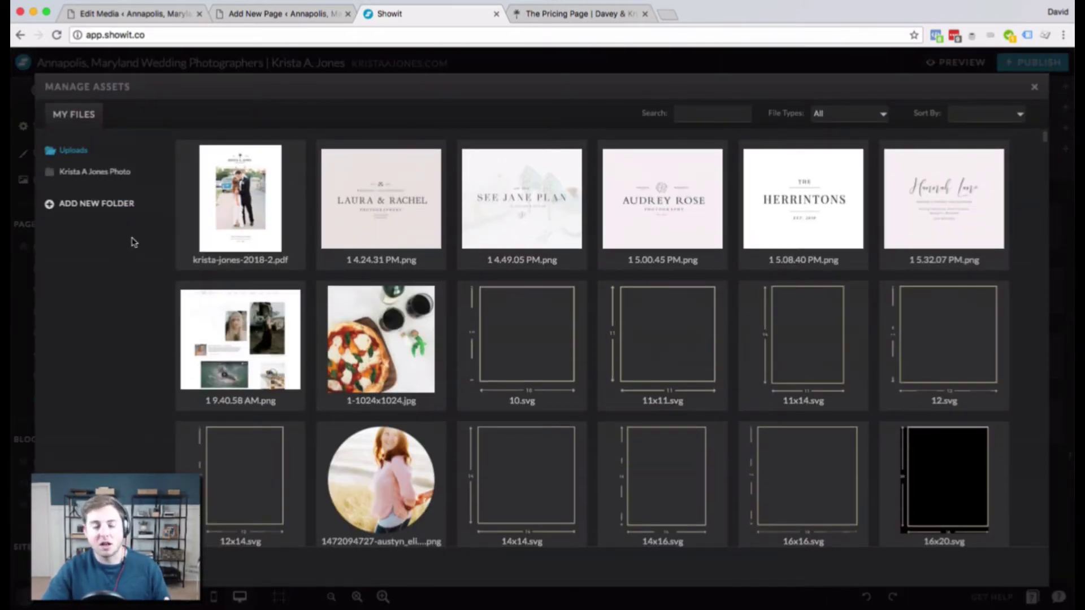
pyautogui.click(1034, 87)
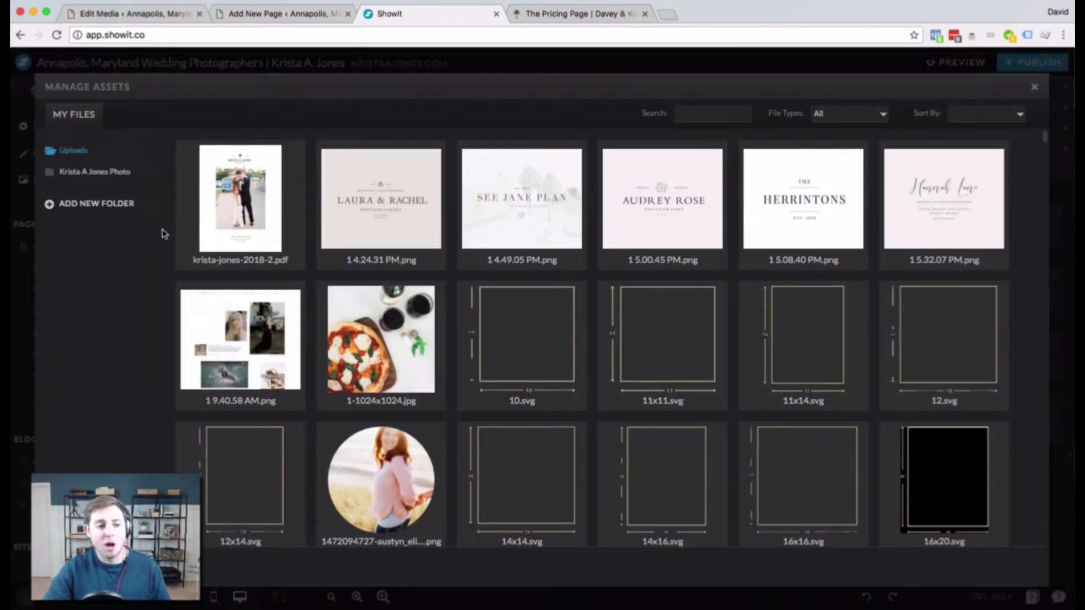
pyautogui.click(205, 206)
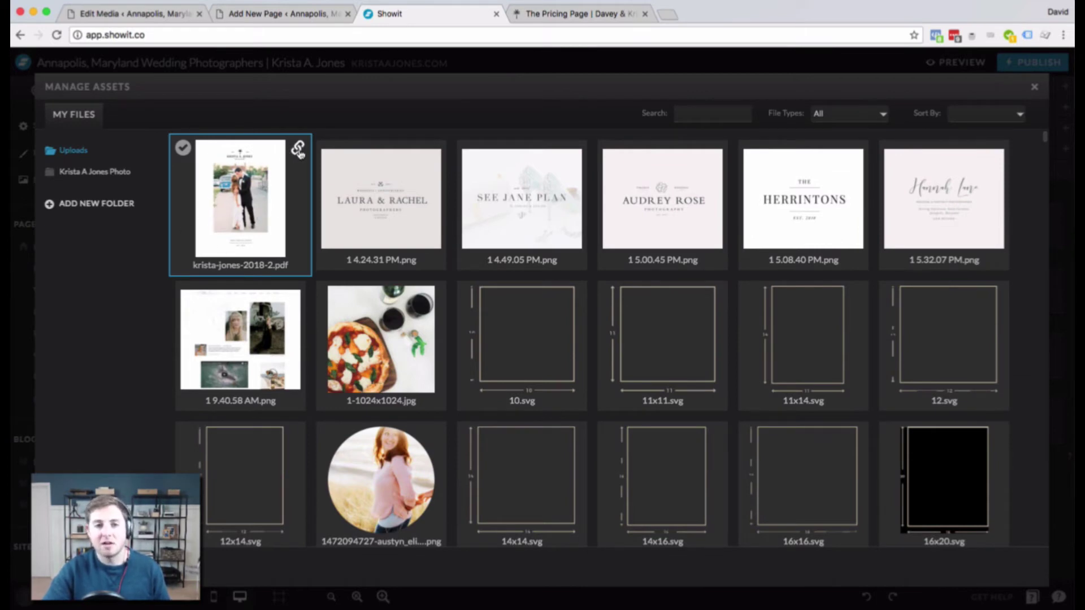
pyautogui.click(299, 151)
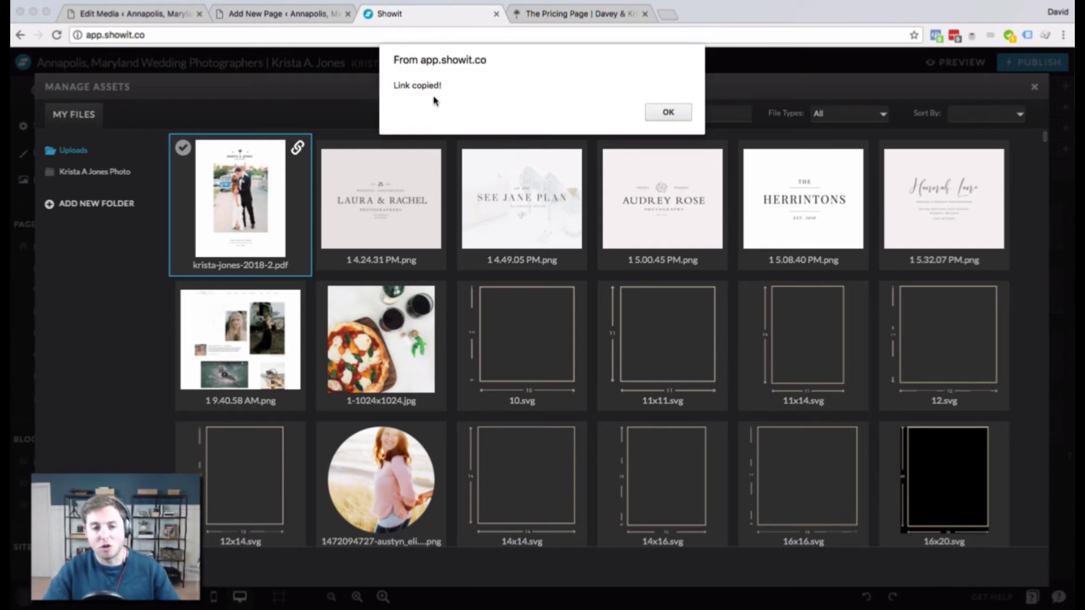
pyautogui.press('Return')
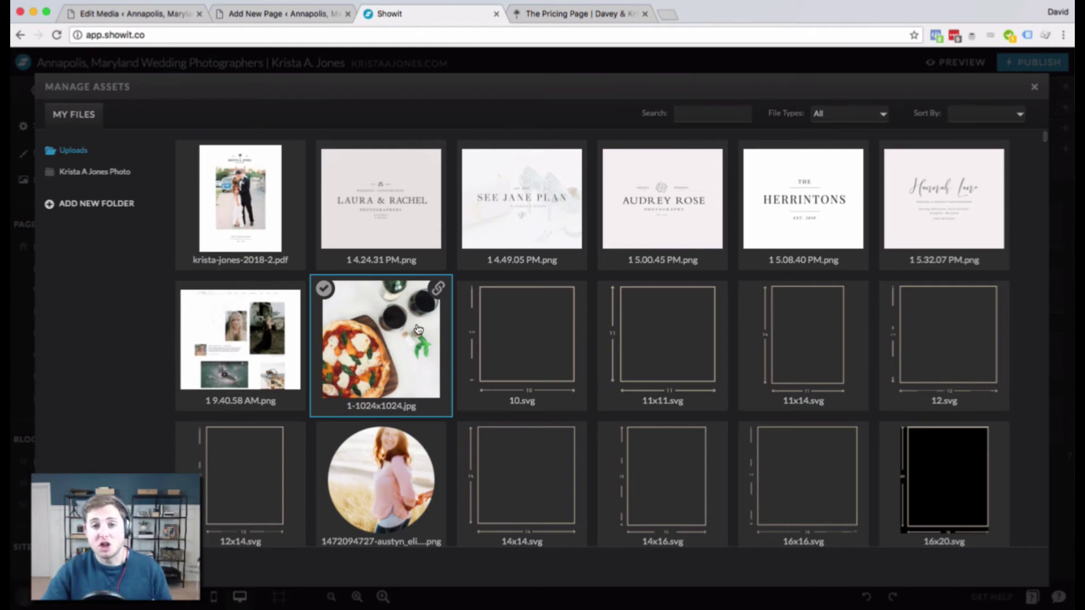
pyautogui.moveTo(663, 339)
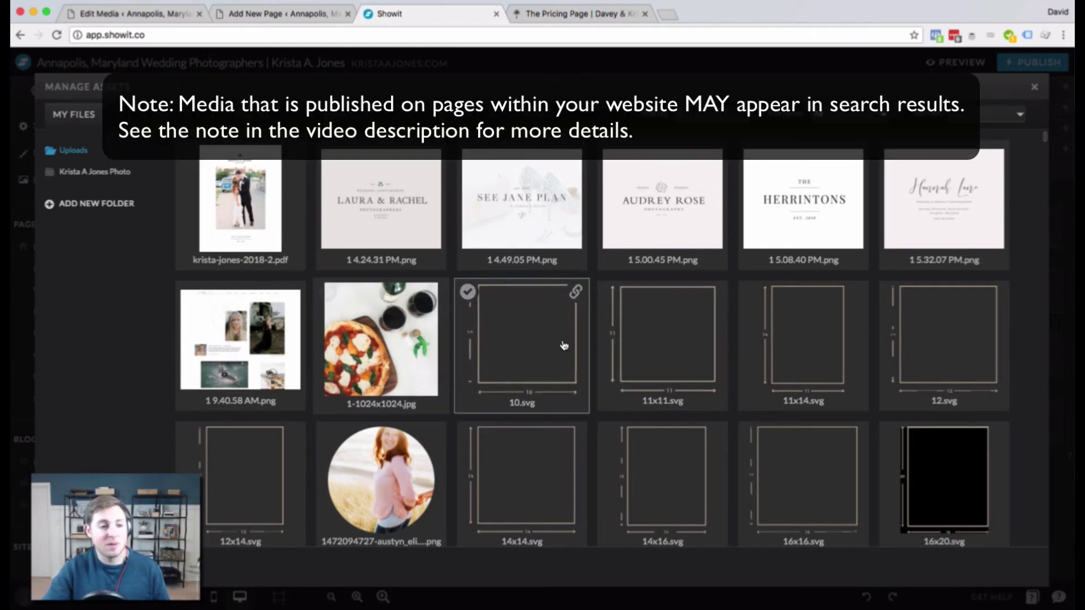
# Select the 10.svg and pizza photo tiles in Showit's asset library.
pyautogui.click(535, 340)
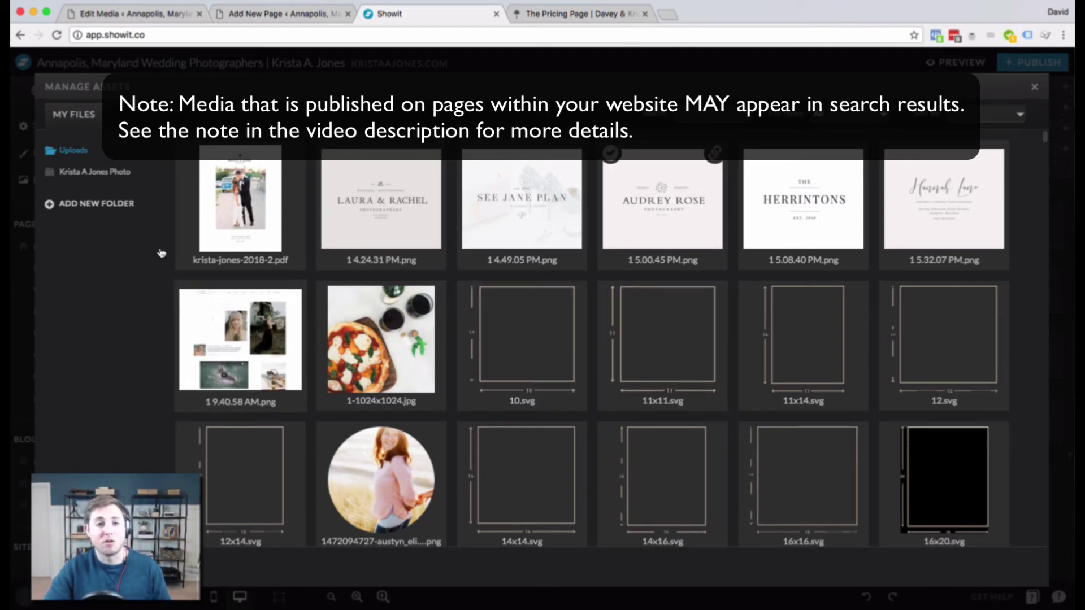
pyautogui.click(358, 309)
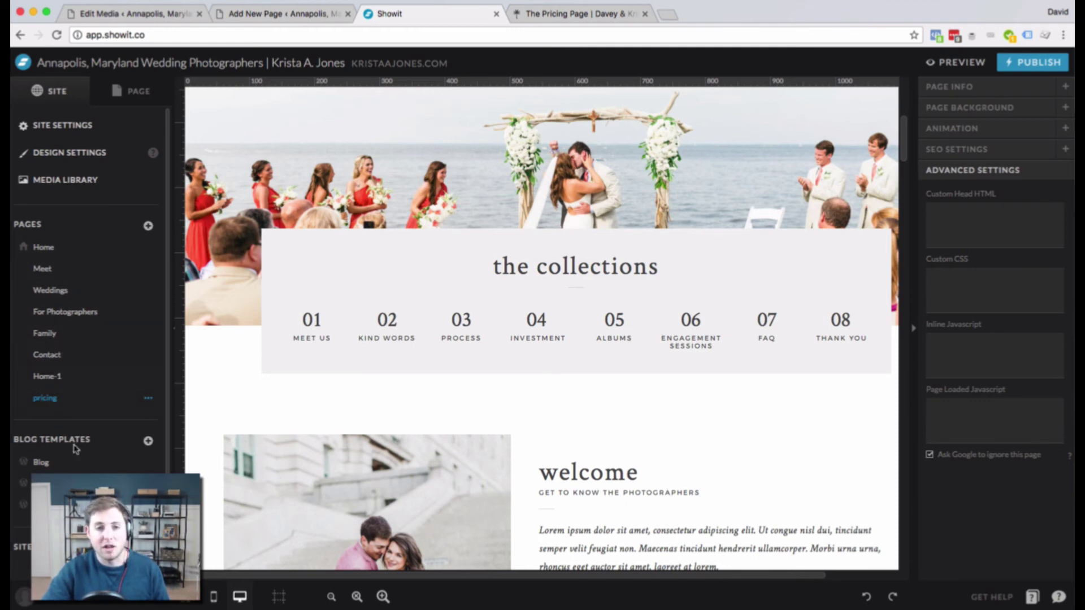
pyautogui.scroll(5, 565, 310)
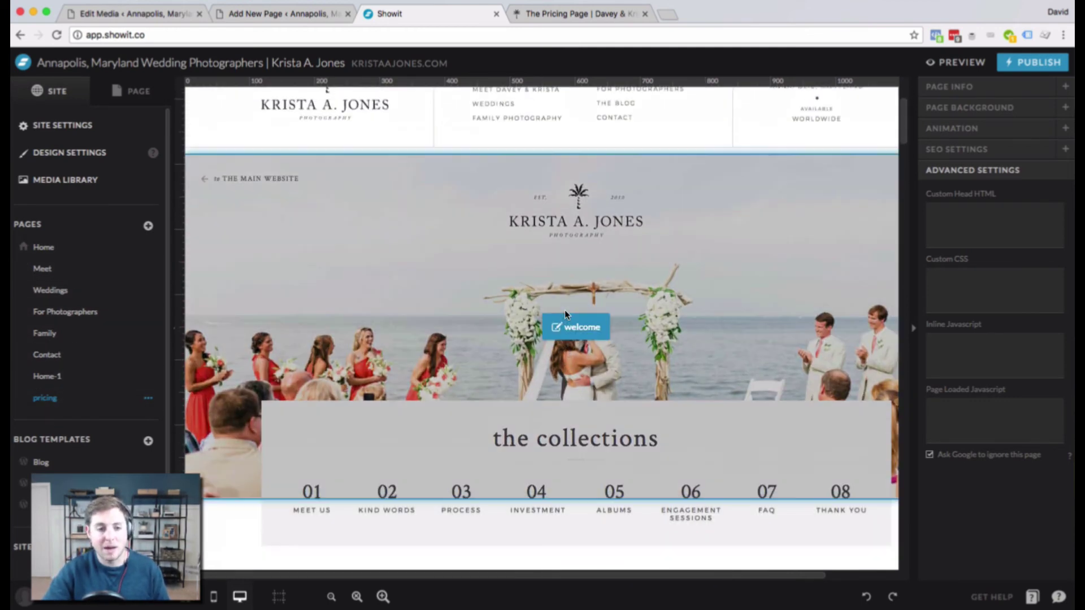
pyautogui.scroll(-4, 565, 309)
pyautogui.scroll(-3, 565, 310)
pyautogui.scroll(-3, 565, 309)
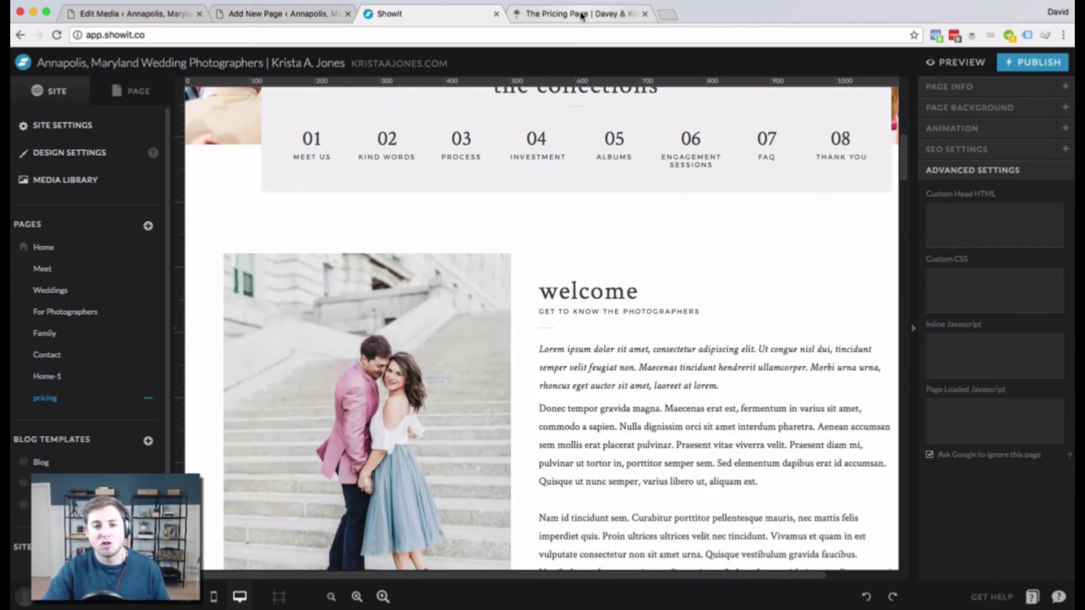
# Look over the Pricing Page Template site in Chrome, then go back to Showit.
pyautogui.click(582, 15)
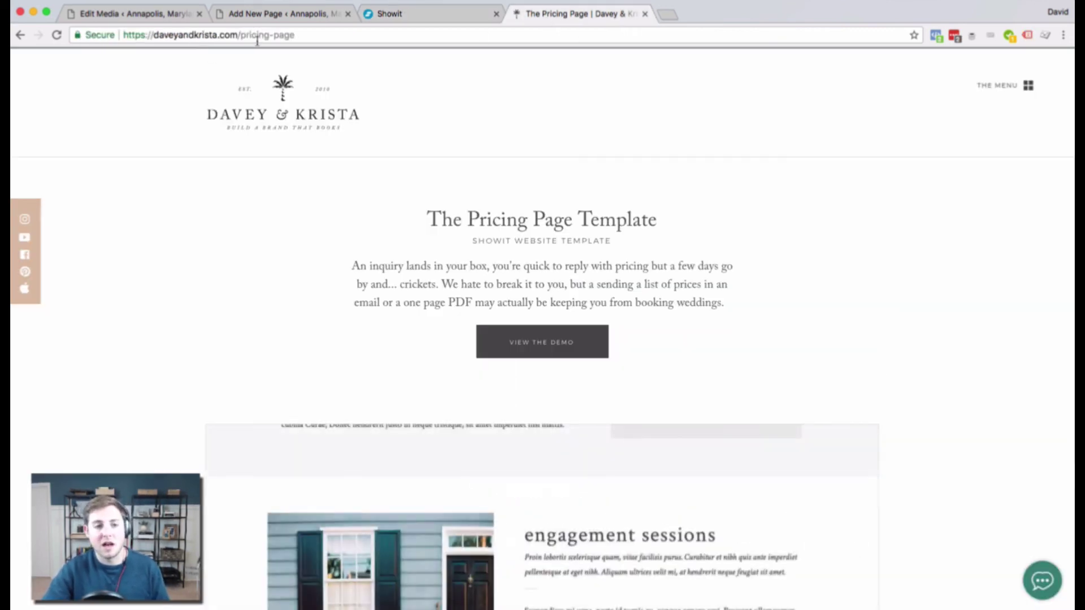
pyautogui.scroll(-1, 544, 271)
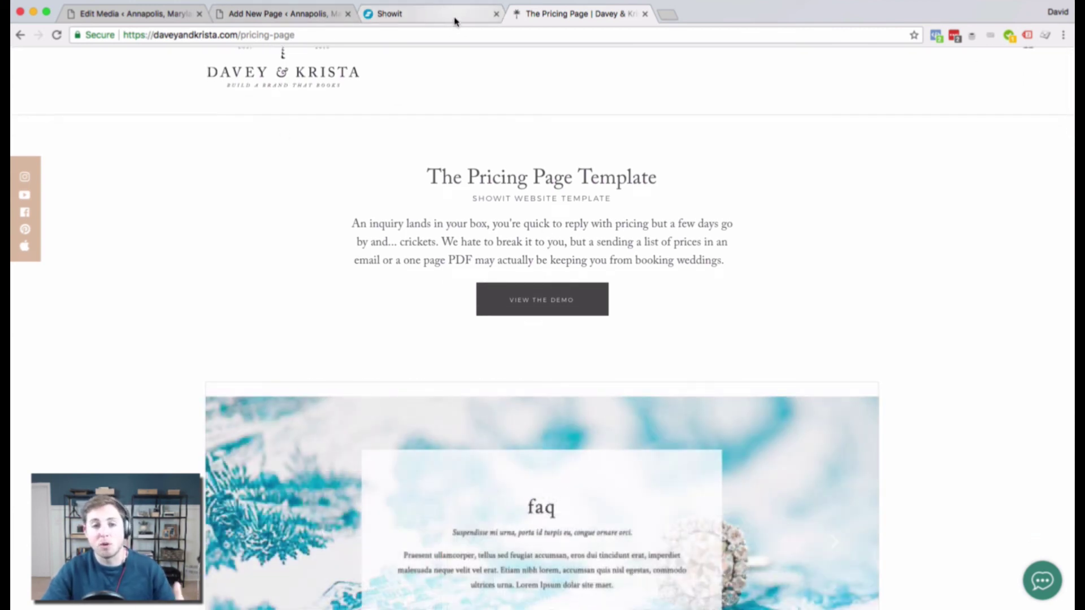
pyautogui.click(427, 14)
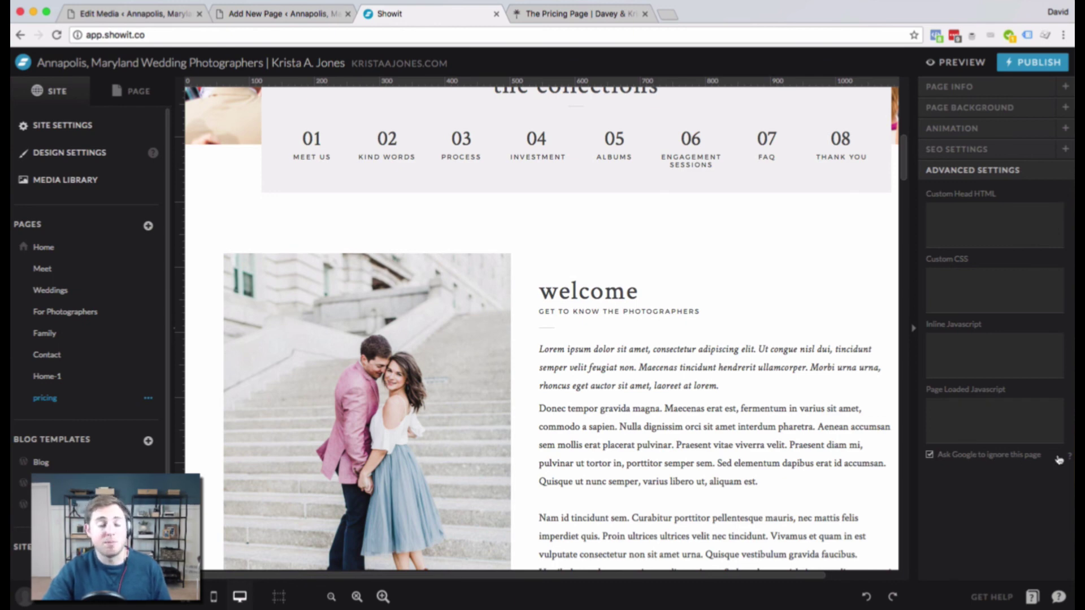
# Tick 'Ask Google to ignore this page' in the pricing page's Advanced Settings.
pyautogui.click(929, 455)
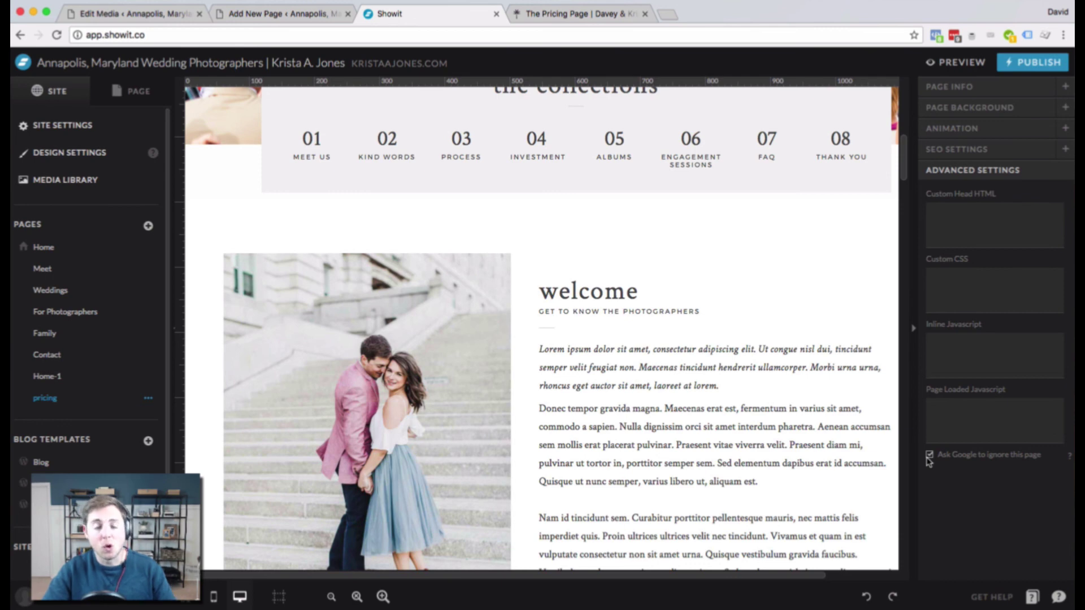